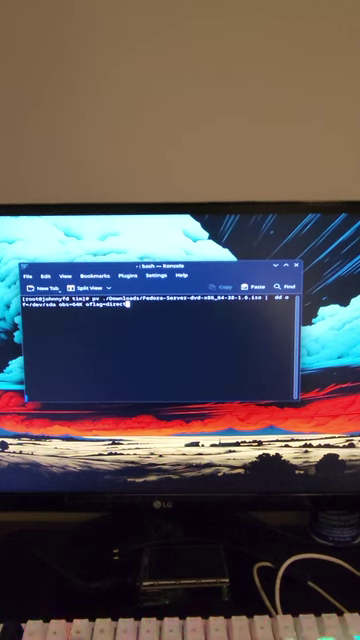
Start the pv-to-dd write of the Fedora Server ISO onto /dev/sda and watch its progress.
key("Return")
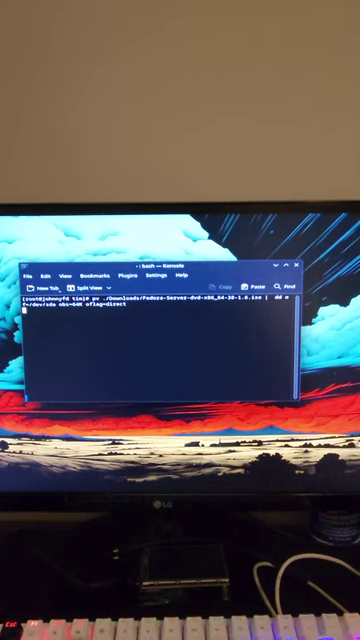